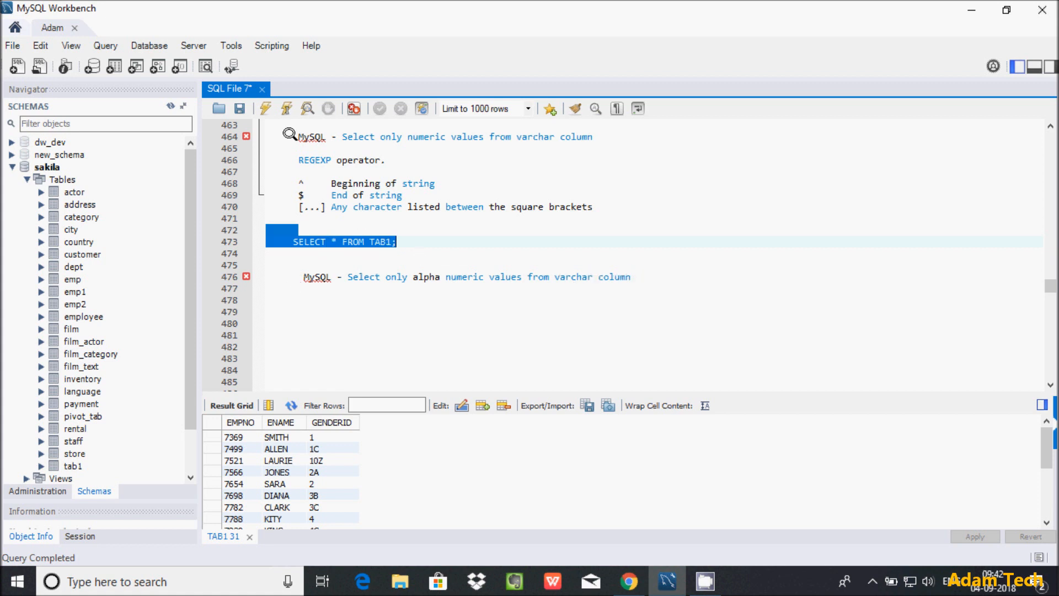
- Execute SELECT * FROM TAB1 and review GENDERID values like 1 in the result grid
left_click(265, 108)
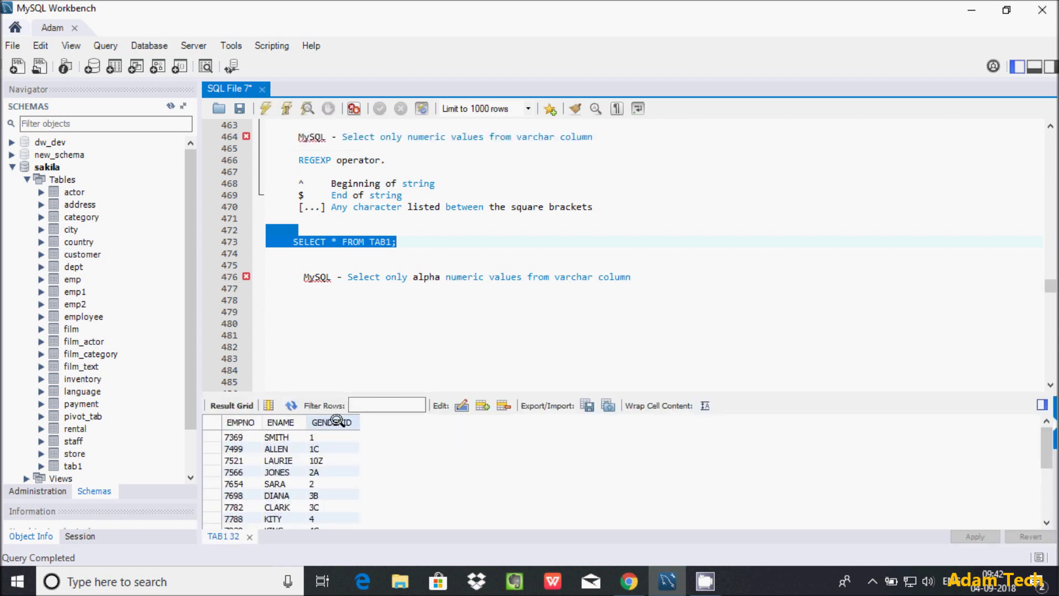
left_click(311, 436)
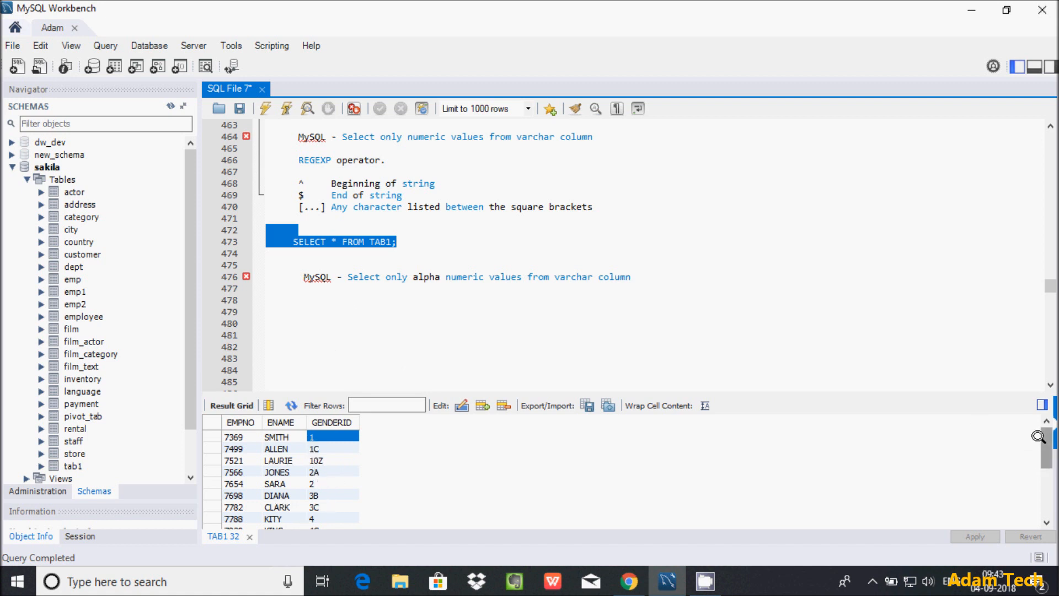
left_click_drag(1046, 437, 1045, 497)
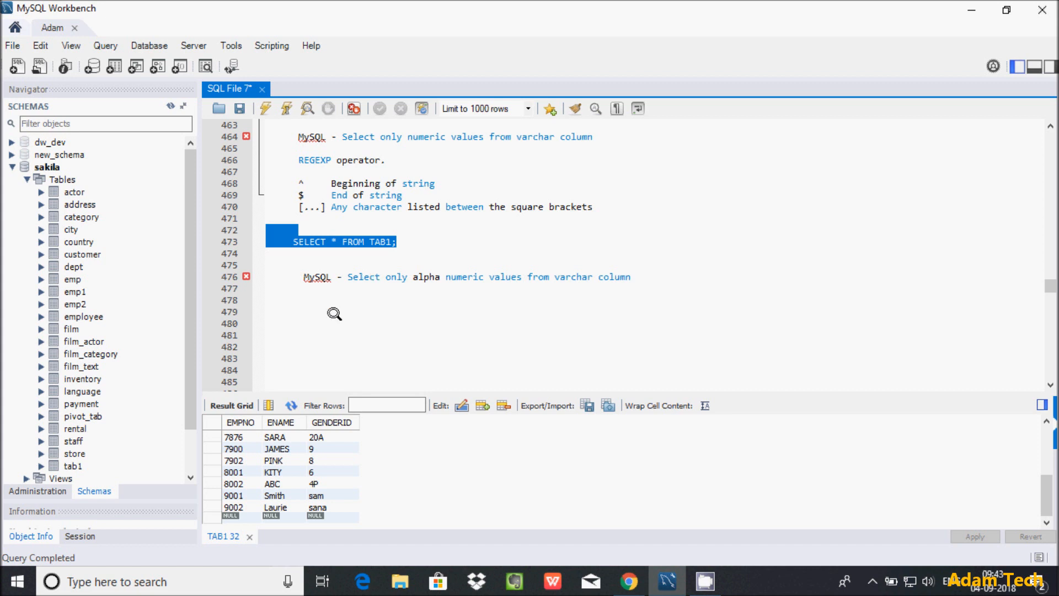
left_click(633, 265)
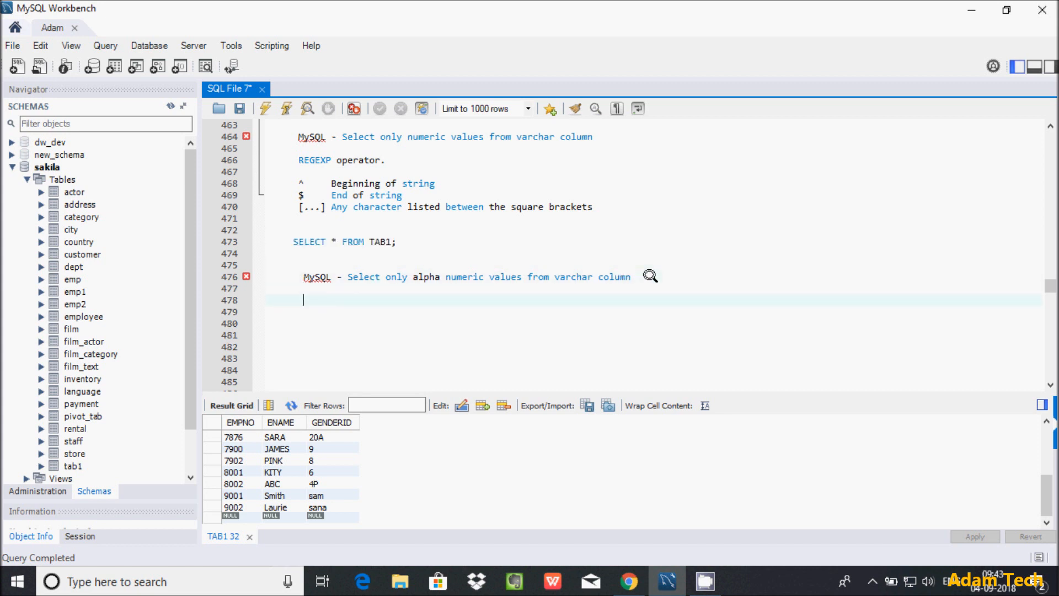
type("SELE")
type("CT")
type("ROM TAB1")
type("WHE")
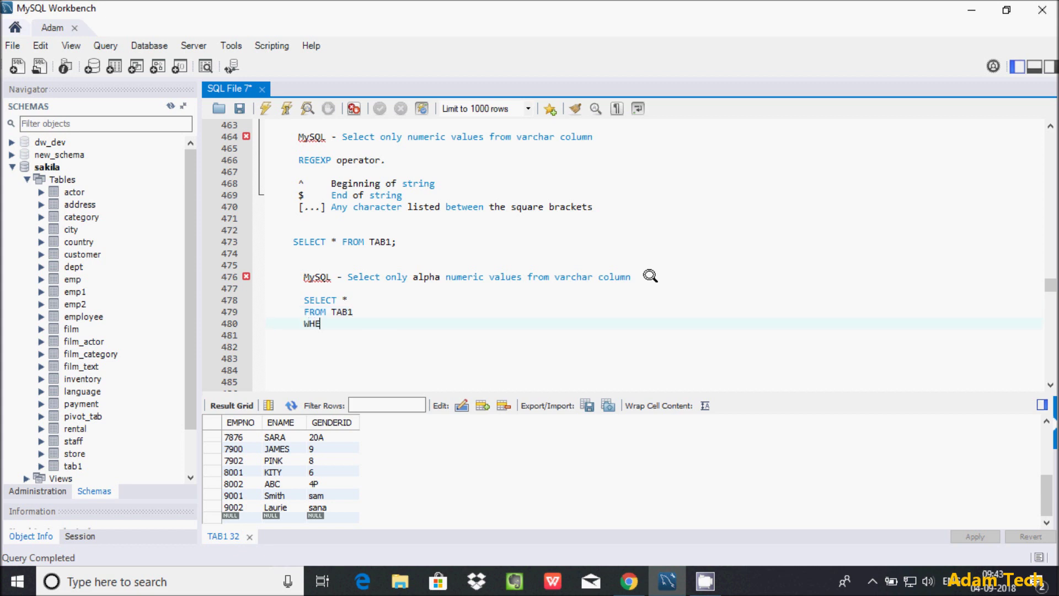
type("RE GE")
type("ND")
type("ERID ")
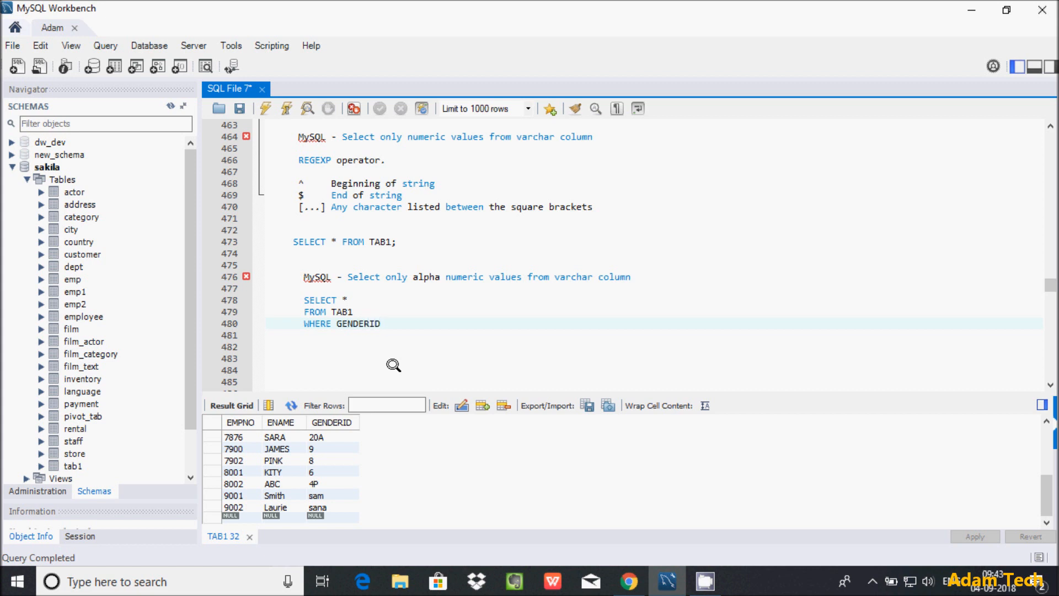
type("REGEX")
type("P")
type(" '[a-zA")
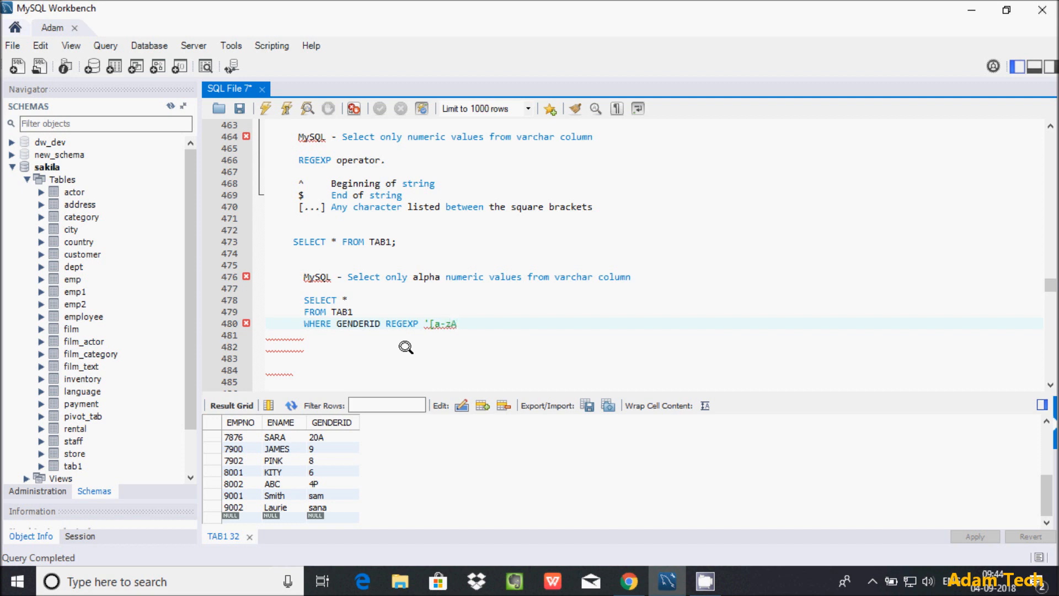
type("Z")
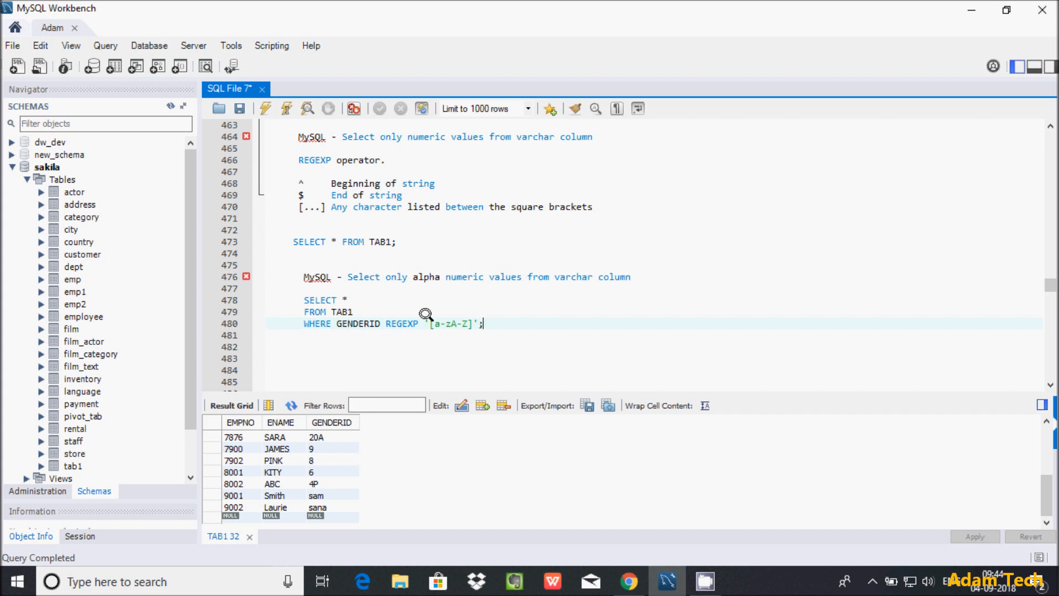
- Select the new three-line REGEXP '[a-zA-Z]' query on GENDERID for execution
left_click_drag(488, 323, 284, 296)
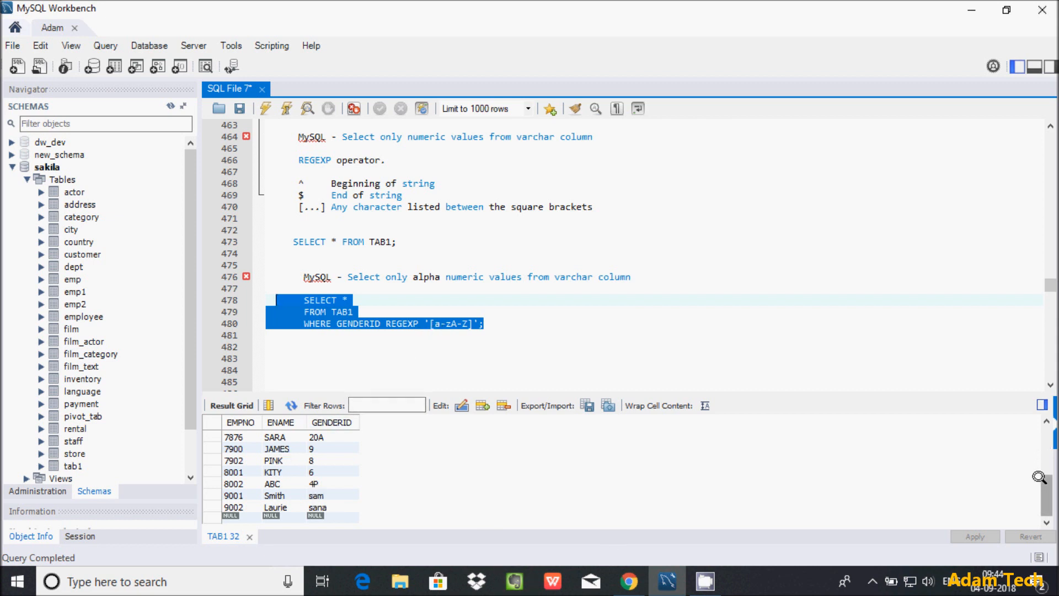
scroll(1041, 477, "up", 5)
left_click(331, 436)
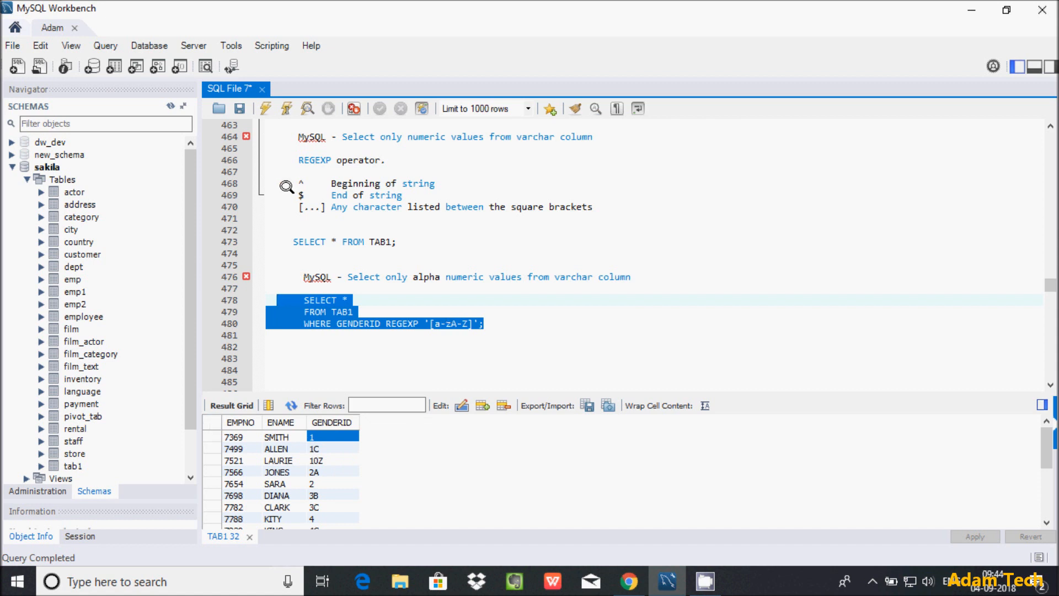
- Execute the REGEXP query and review filtered GENDERID values 1C, 20A and sana
left_click(265, 109)
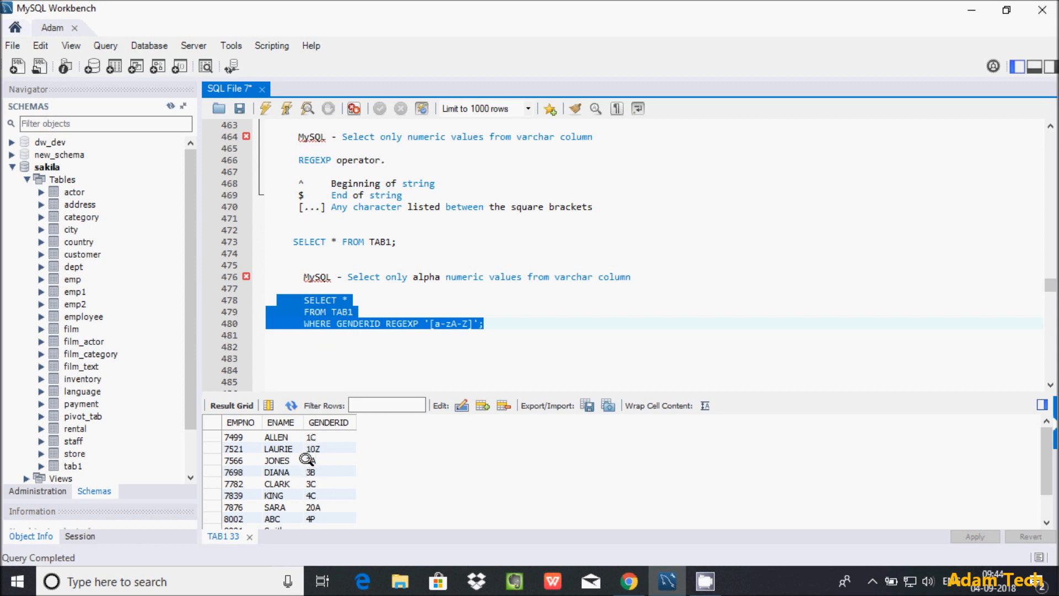
left_click(312, 437)
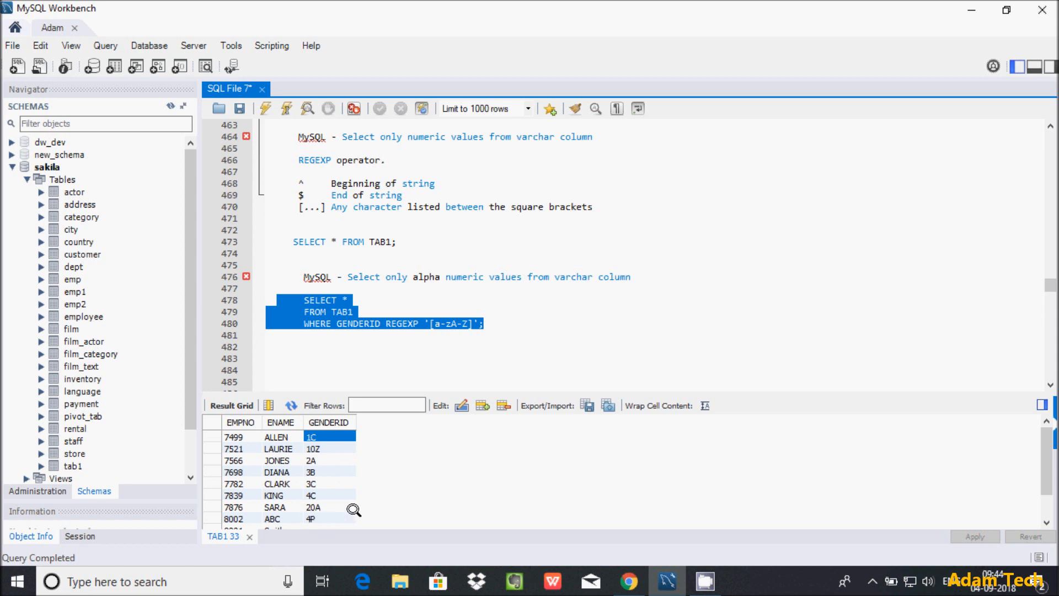
left_click(316, 507)
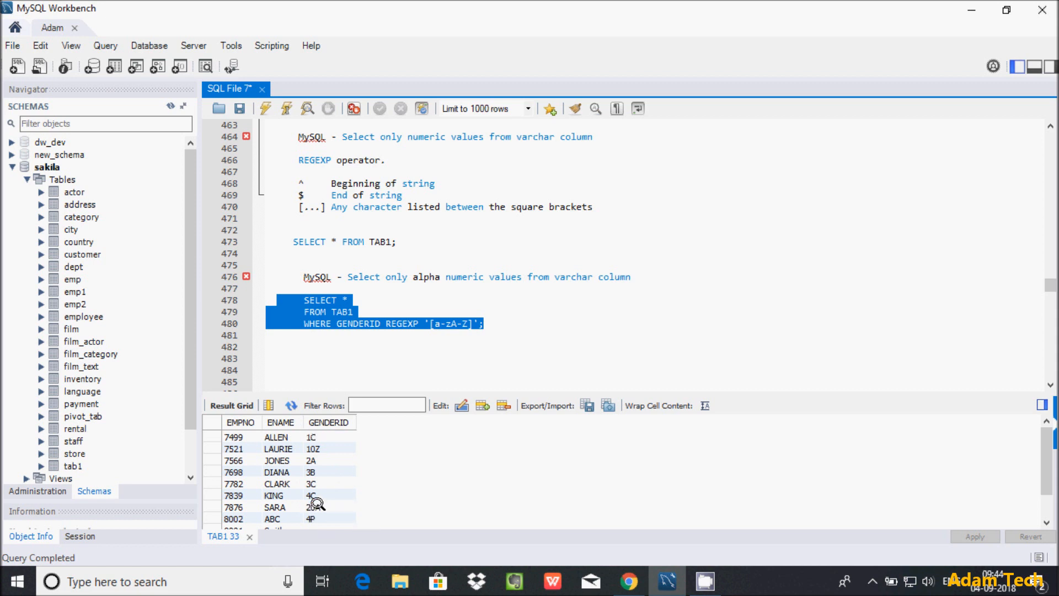
key("Down")
key("Down")
key("Down")
left_click(315, 503)
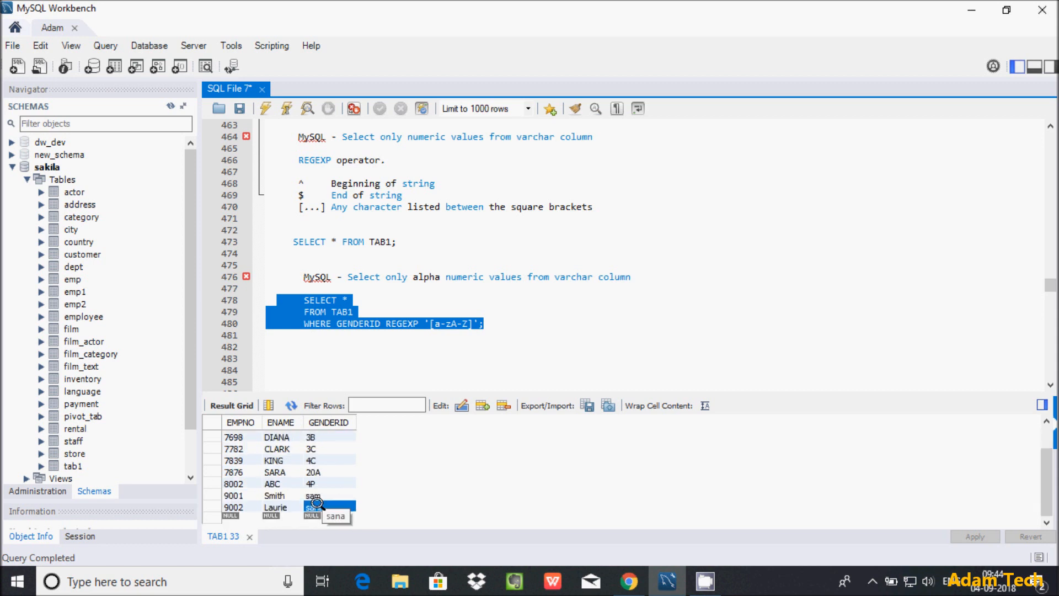
key("Up")
key("Up")
key("Up")
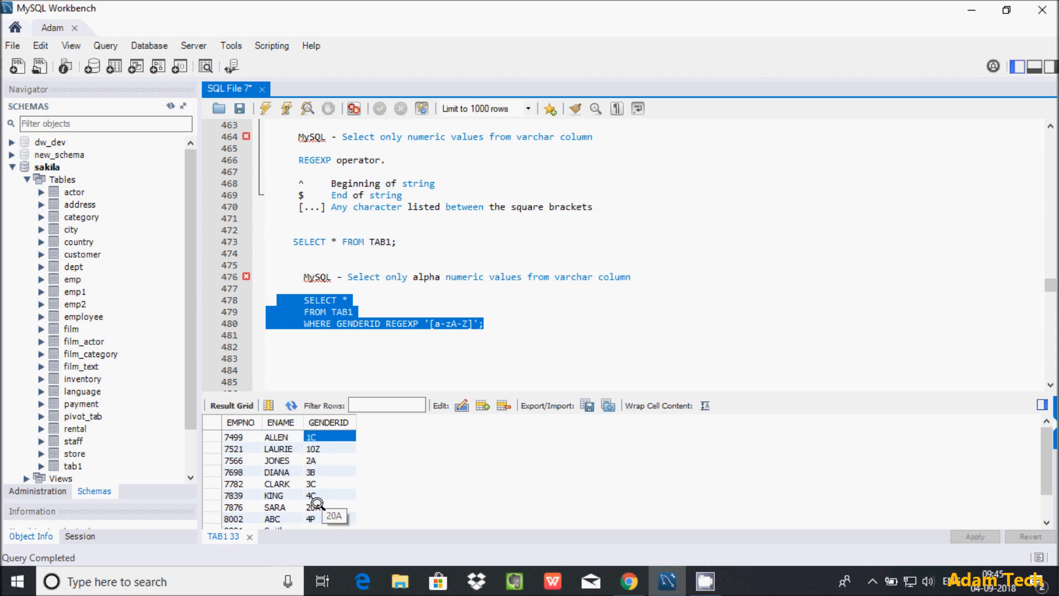
left_click(414, 300)
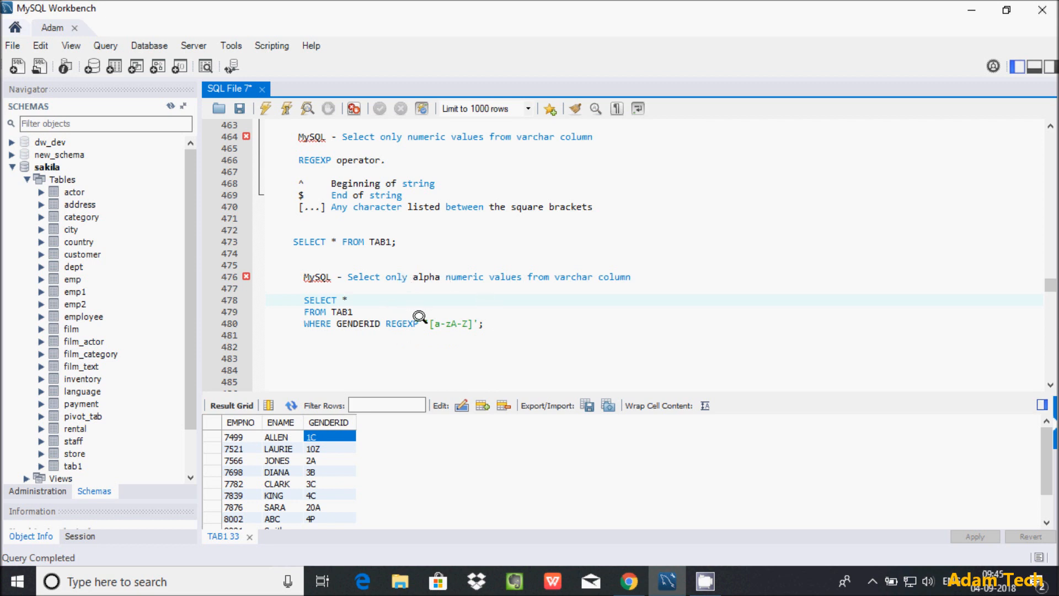
double_click(389, 322)
left_click(414, 312)
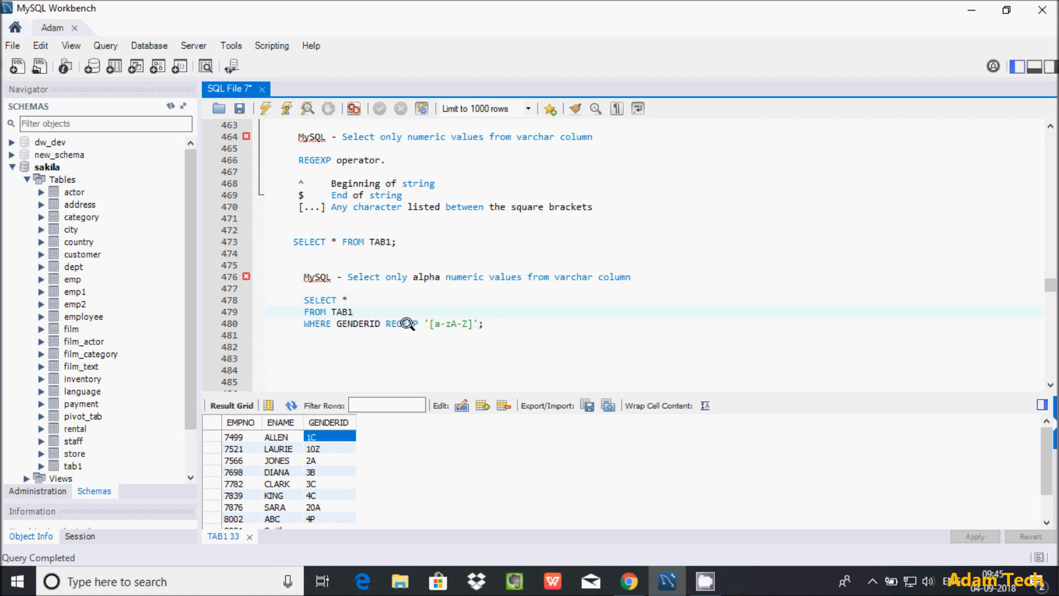